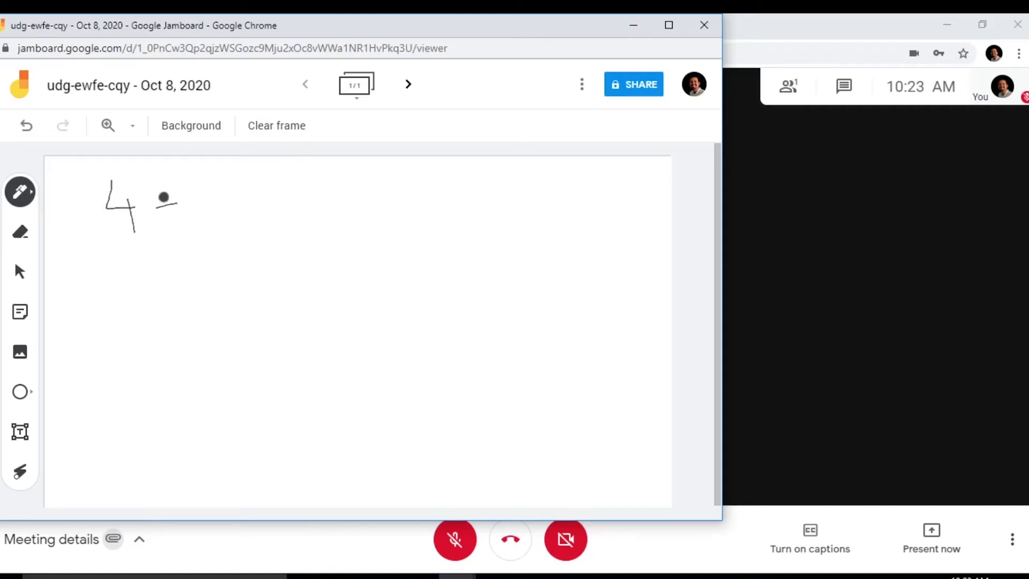
Finish handwriting 4 + 2 = 6 with the Pen and draw a ⇒ arrow on the line below.
mouse_move(198, 228)
left_mouse_down()
mouse_move(225, 224)
mouse_move(265, 192)
mouse_move(273, 202)
left_mouse_up()
left_click_drag(310, 172, 332, 202)
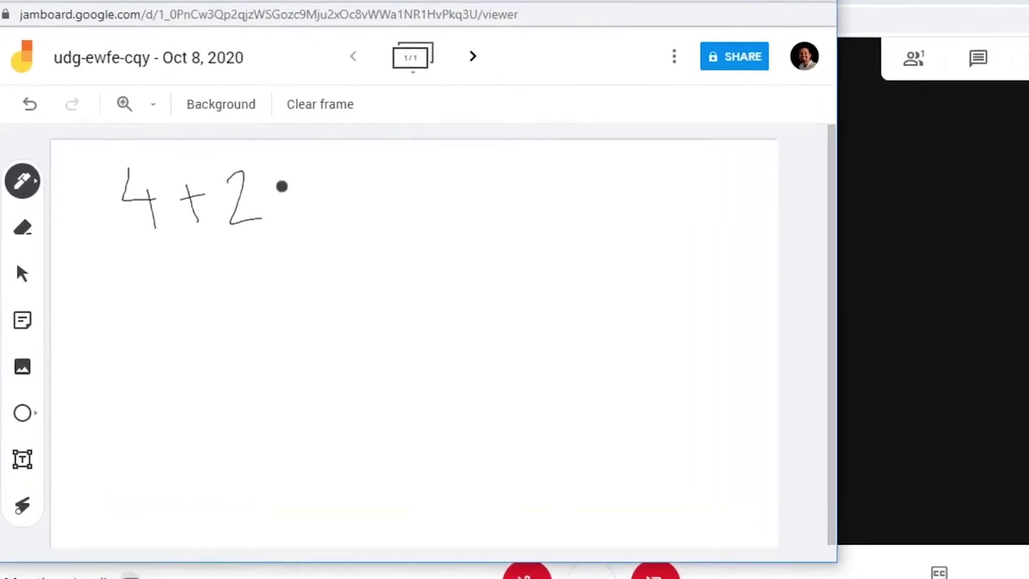
left_click_drag(460, 183, 423, 202)
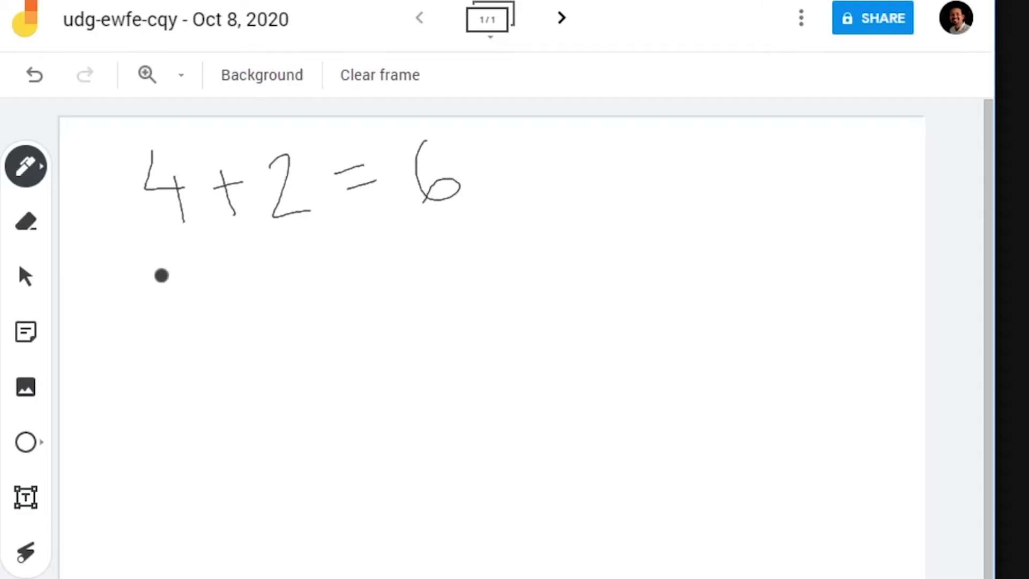
left_click_drag(161, 287, 206, 279)
mouse_move(170, 302)
left_mouse_down()
mouse_move(226, 280)
mouse_move(204, 323)
left_mouse_up()
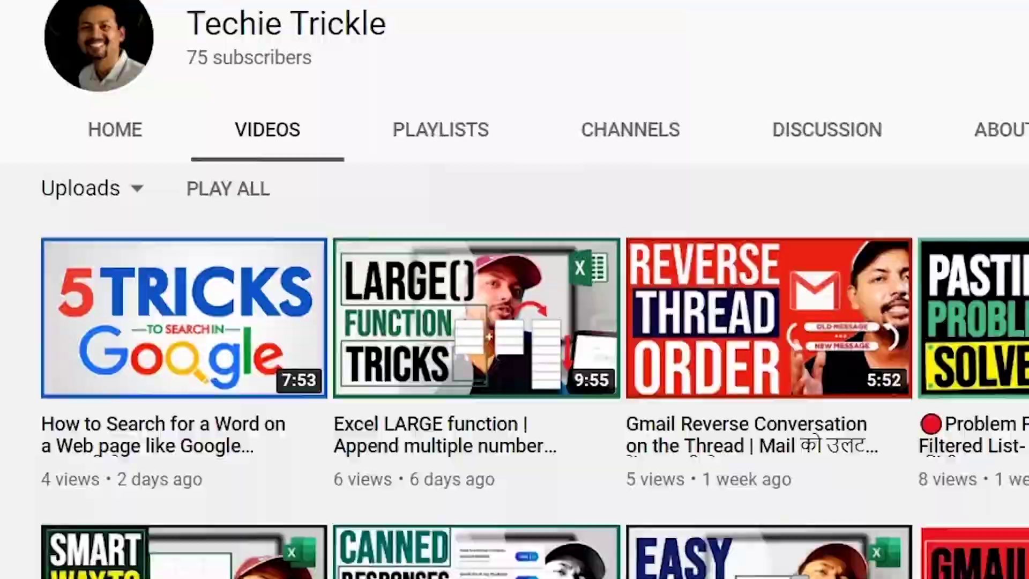
scroll(514, 322, "down", 20)
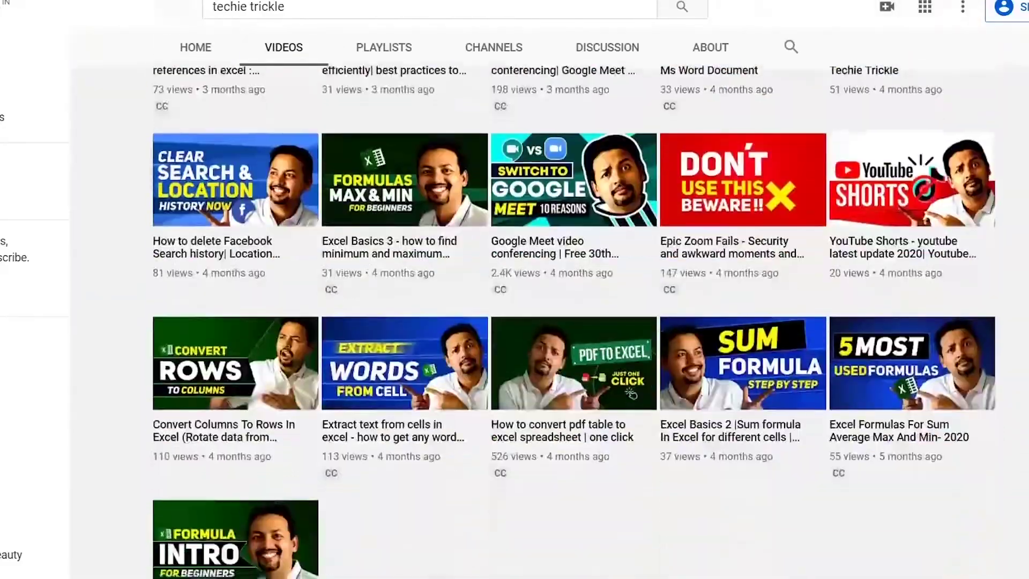
scroll(573, 321, "up", 20)
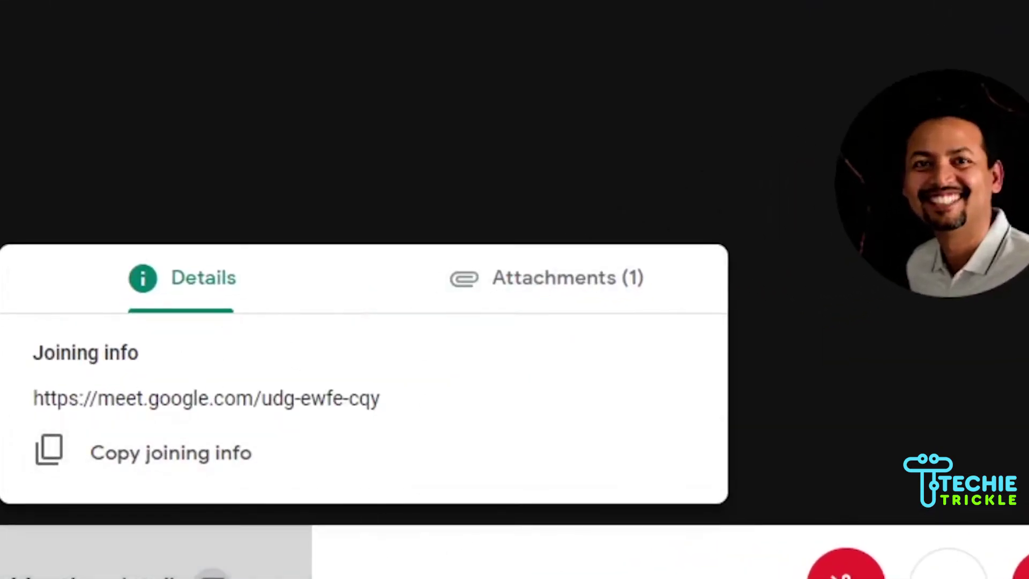
Collapse the Meeting details panel showing the joining link.
left_click(358, 577)
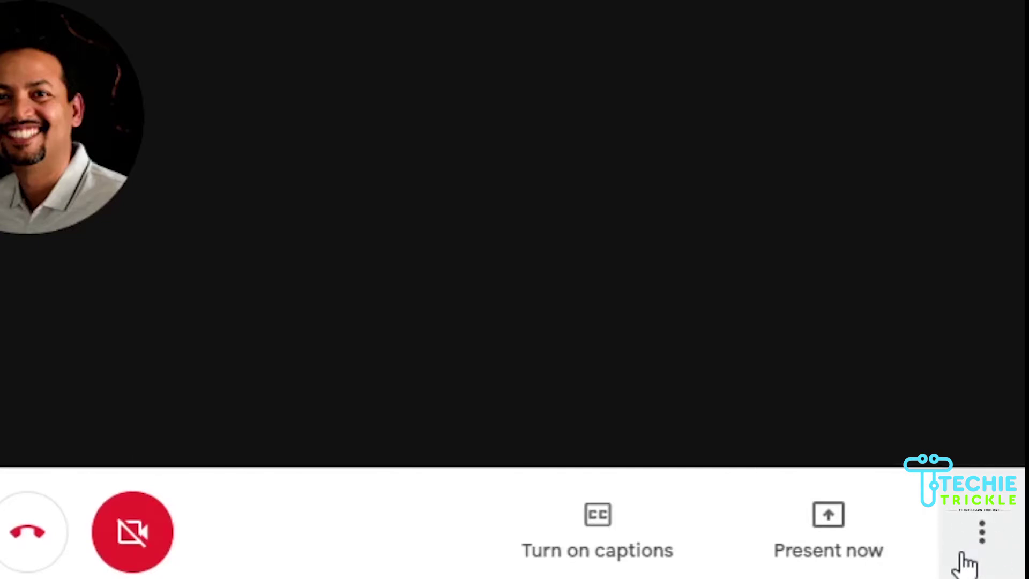
Start a new blank whiteboard from More options > Whiteboard and select the Pen tool.
left_click(982, 530)
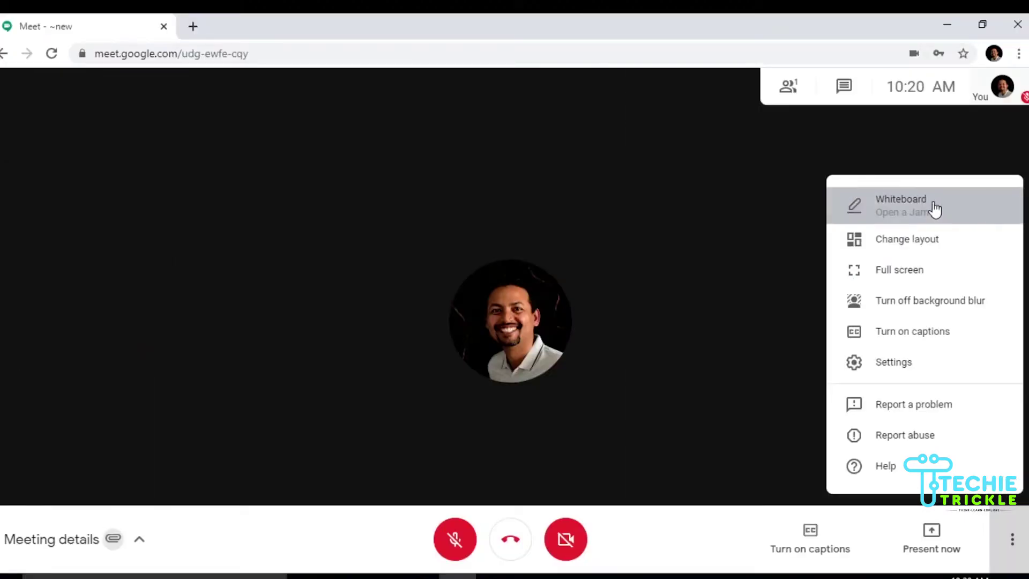
left_click(830, 53)
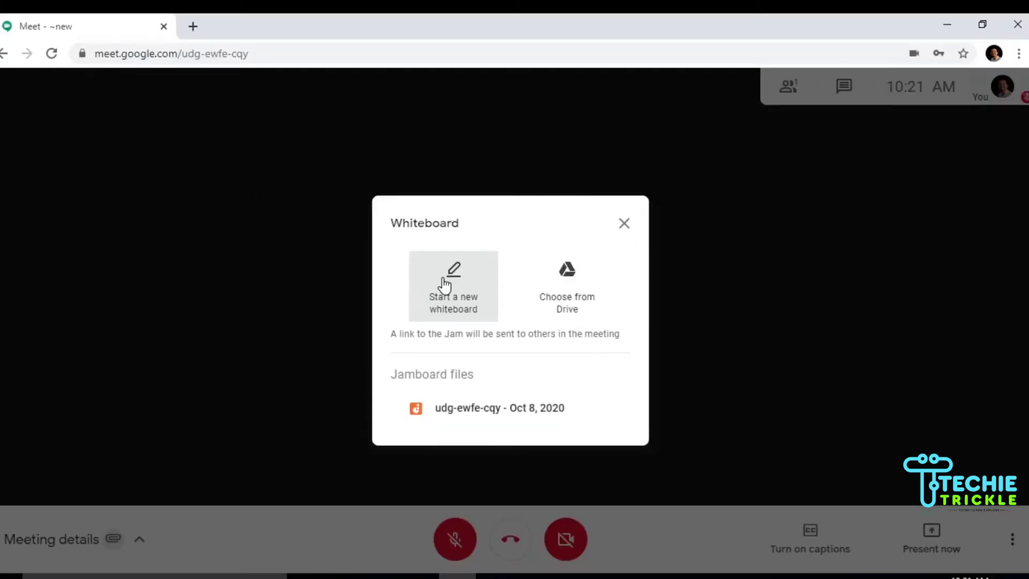
left_click(443, 284)
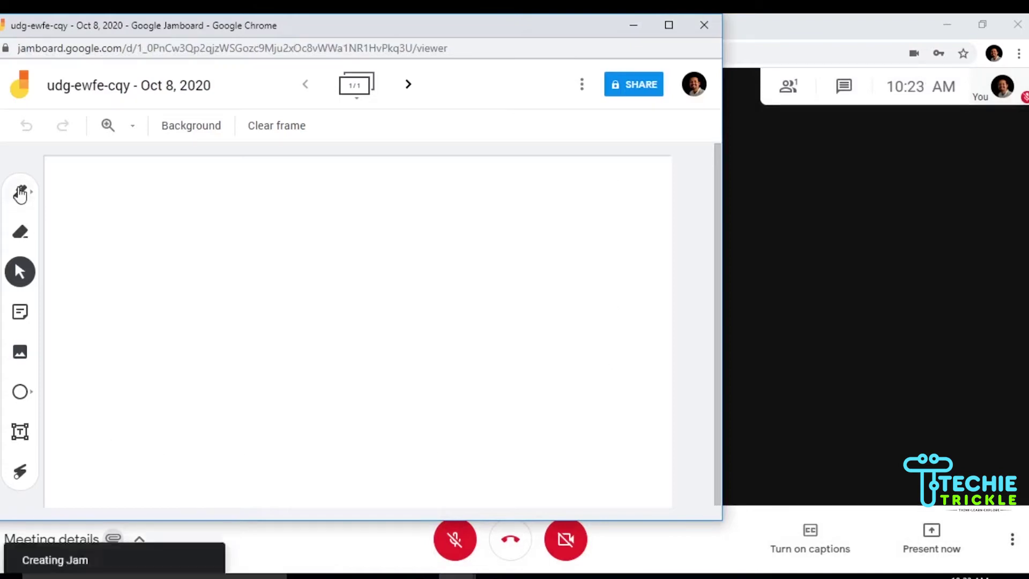
left_click(20, 191)
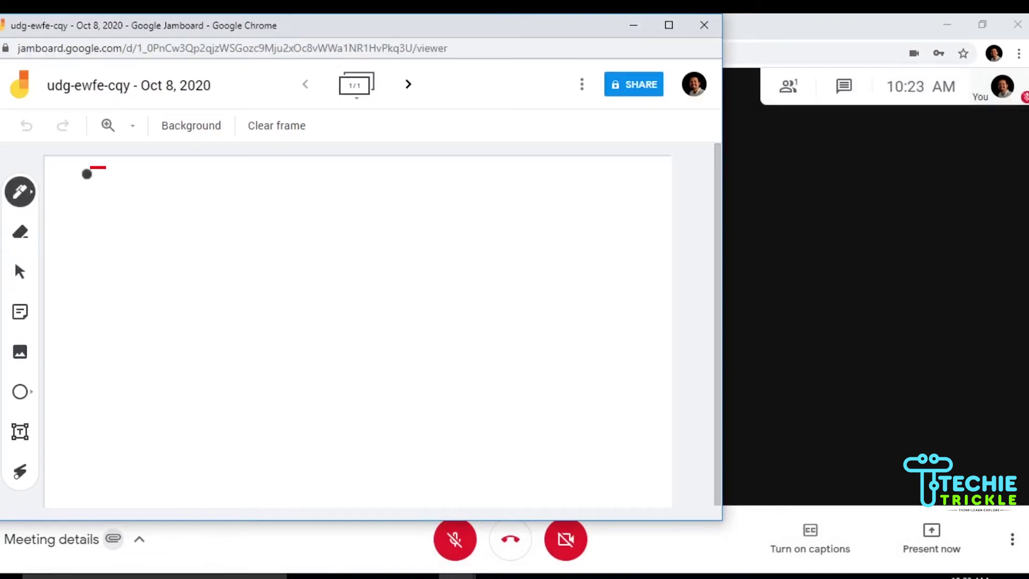
Handwrite 4 + 2 = 6, then a ⇒ arrow and 4 + 1 = 5 beneath it.
left_click_drag(112, 181, 109, 203)
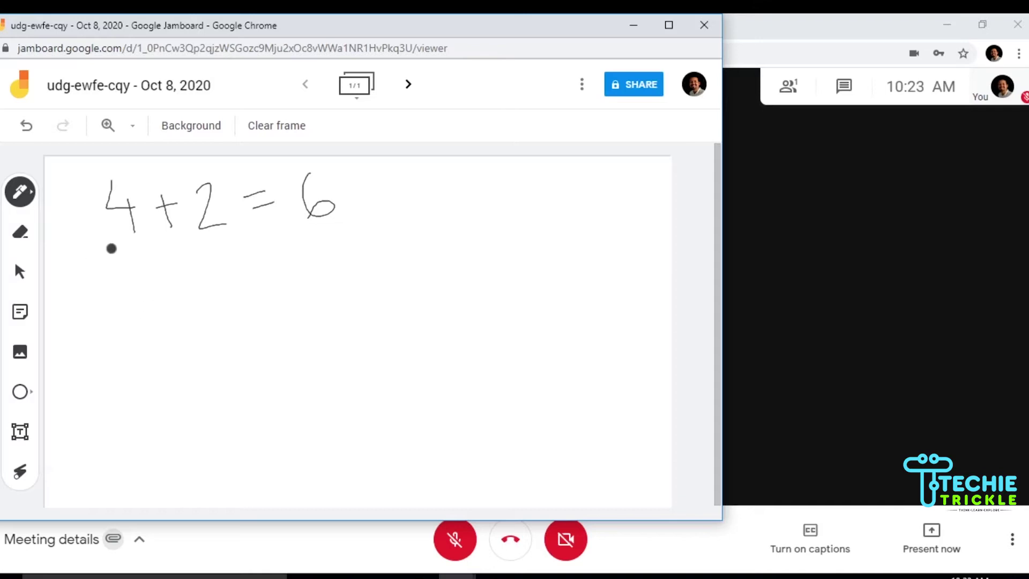
mouse_move(118, 279)
left_mouse_down()
mouse_move(150, 283)
mouse_move(149, 306)
left_mouse_up()
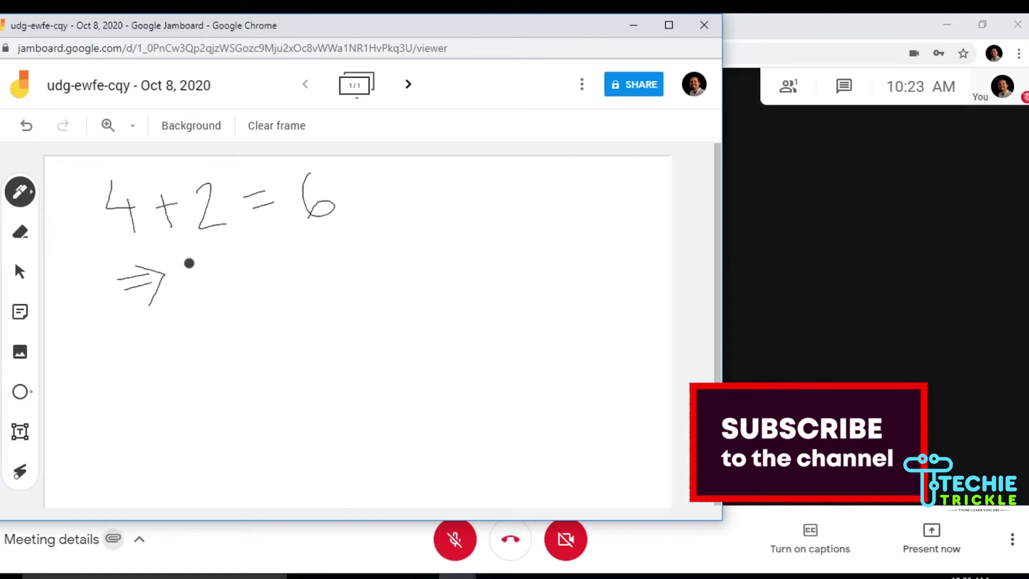
mouse_move(188, 265)
left_mouse_down()
mouse_move(210, 295)
mouse_move(245, 274)
mouse_move(244, 292)
left_mouse_up()
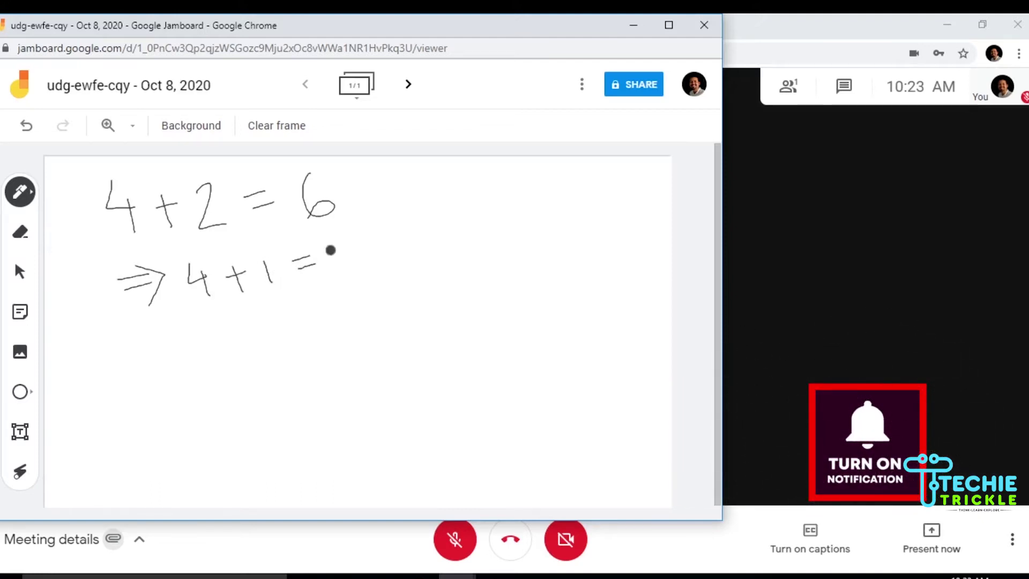
mouse_move(331, 250)
left_mouse_down()
mouse_move(341, 261)
mouse_move(333, 276)
left_mouse_up()
left_click_drag(338, 247, 350, 243)
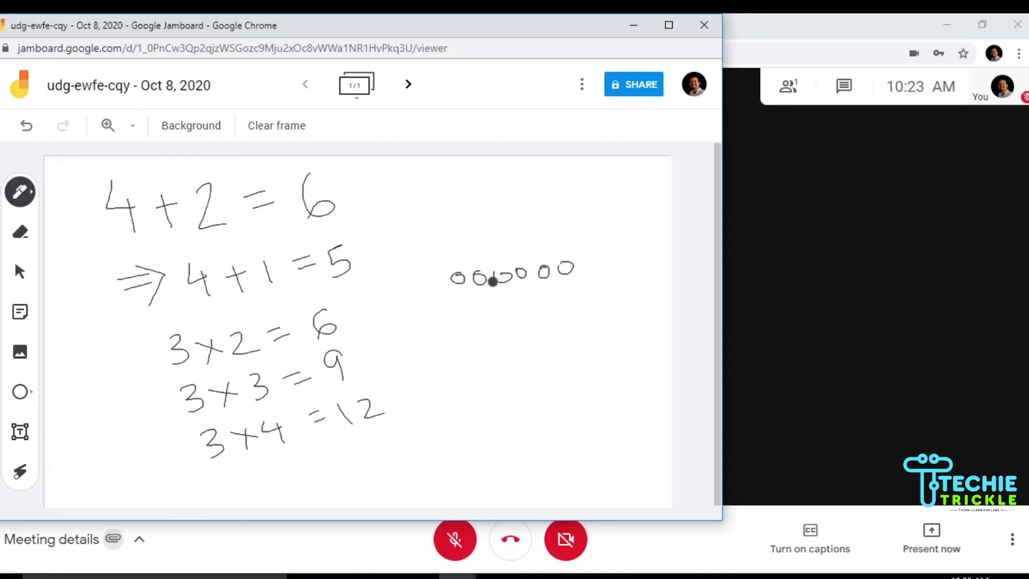
Box the circles in pairs, add a bracket and arrow, and write 2 × 3 = 6 below.
mouse_move(470, 260)
left_mouse_down()
mouse_move(438, 266)
mouse_move(460, 307)
left_mouse_up()
mouse_move(485, 255)
left_mouse_down()
mouse_move(574, 233)
mouse_move(550, 291)
mouse_move(528, 251)
left_mouse_up()
left_click_drag(470, 317, 520, 325)
mouse_move(560, 298)
left_mouse_down()
mouse_move(531, 324)
mouse_move(526, 358)
left_mouse_up()
mouse_move(490, 396)
left_mouse_down()
mouse_move(518, 413)
mouse_move(548, 401)
left_mouse_up()
mouse_move(536, 394)
left_mouse_down()
mouse_move(540, 406)
mouse_move(564, 382)
mouse_move(560, 405)
mouse_move(617, 378)
left_mouse_up()
mouse_move(598, 391)
left_mouse_down()
mouse_move(635, 387)
mouse_move(634, 378)
left_mouse_up()
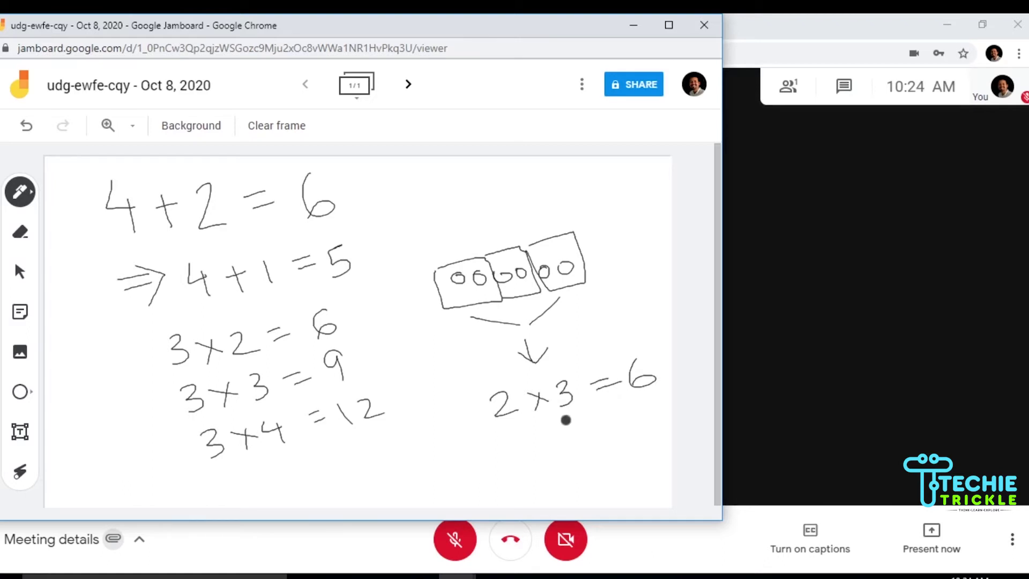
mouse_move(563, 426)
left_mouse_down()
mouse_move(406, 481)
mouse_move(236, 507)
mouse_move(111, 454)
mouse_move(146, 357)
mouse_move(157, 384)
left_mouse_up()
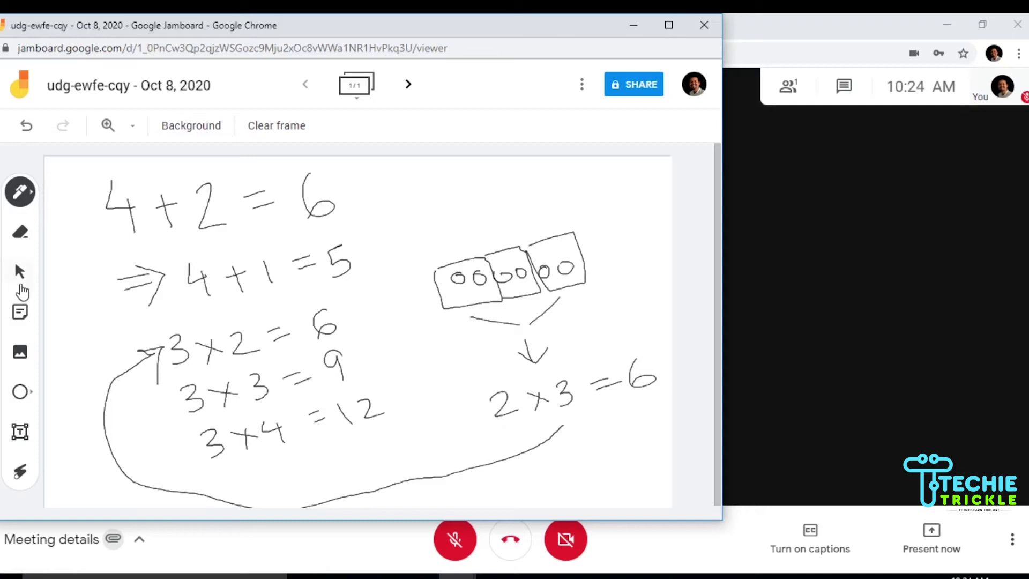
Erase the ⇒ arrow in front of 4 + 1 = 5 with the Eraser.
left_click(20, 231)
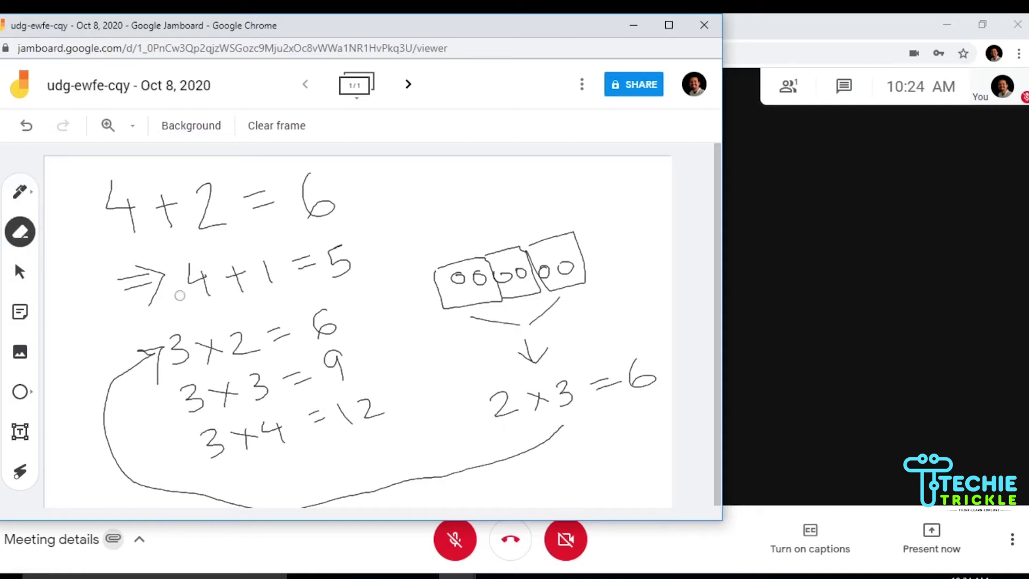
left_click_drag(119, 284, 160, 279)
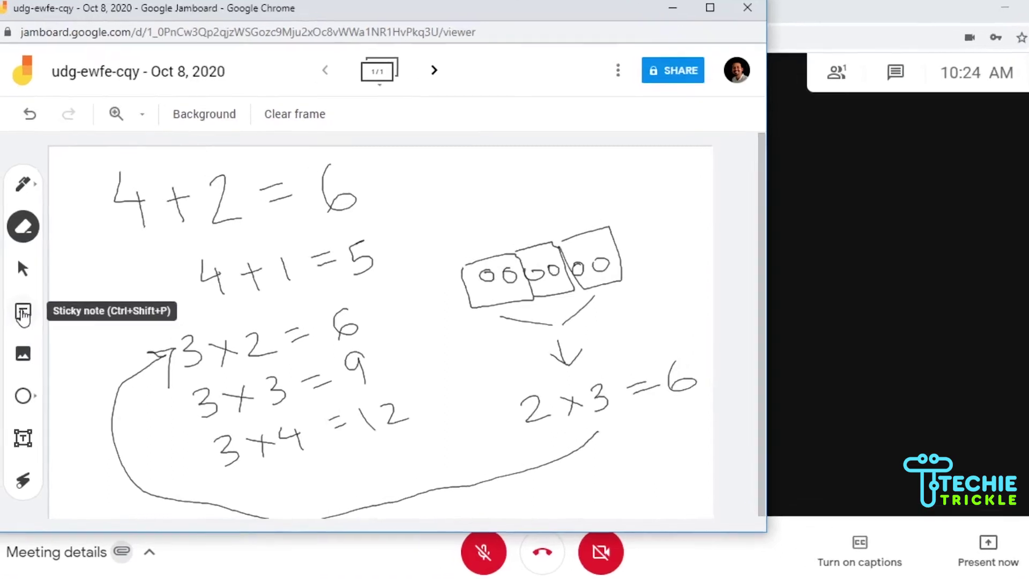
left_click(22, 313)
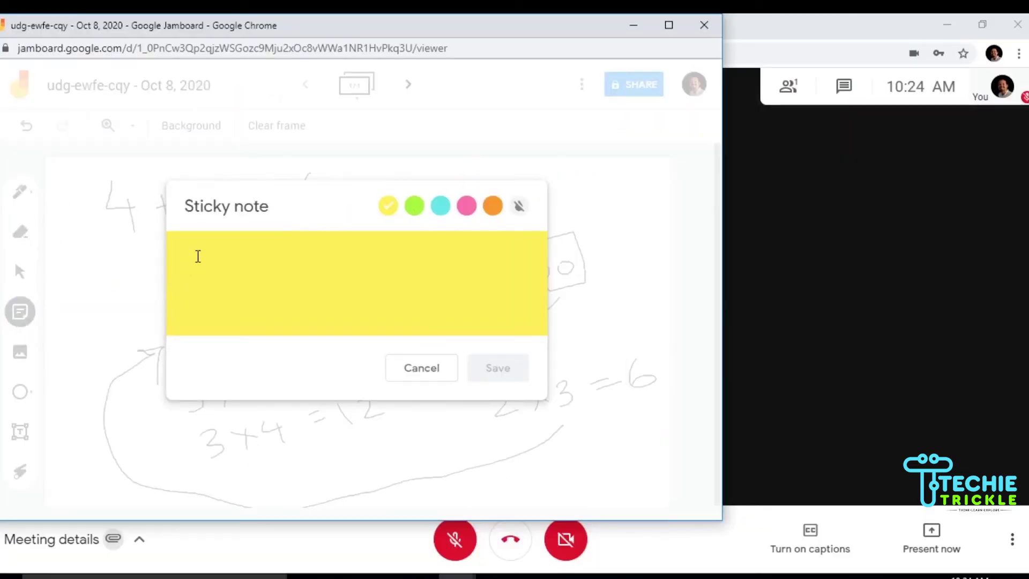
Create a yellow 'multiplication class' sticky note and move it to the frame's top-right corner.
type("my")
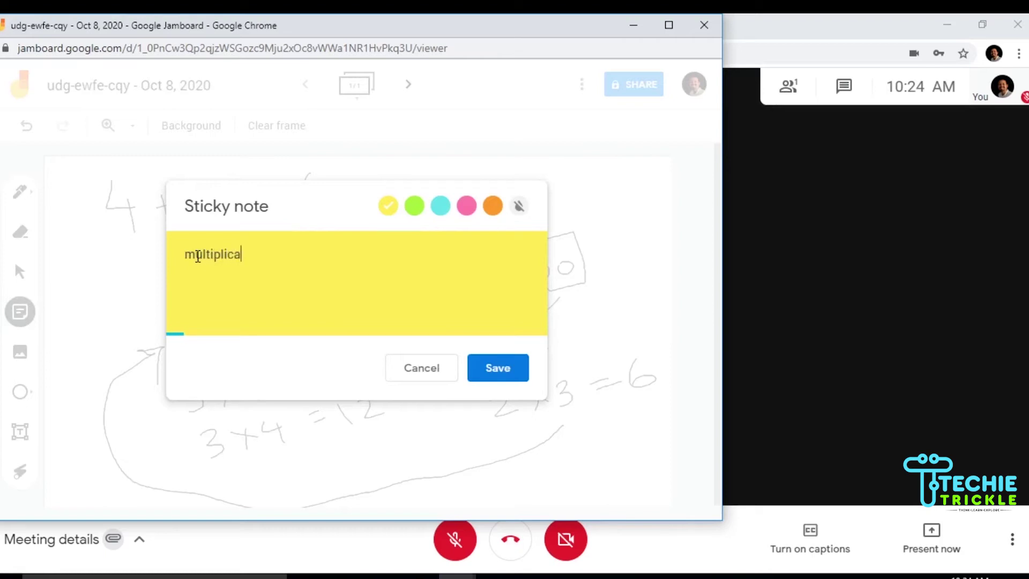
type("ltiplication class")
left_click(509, 367)
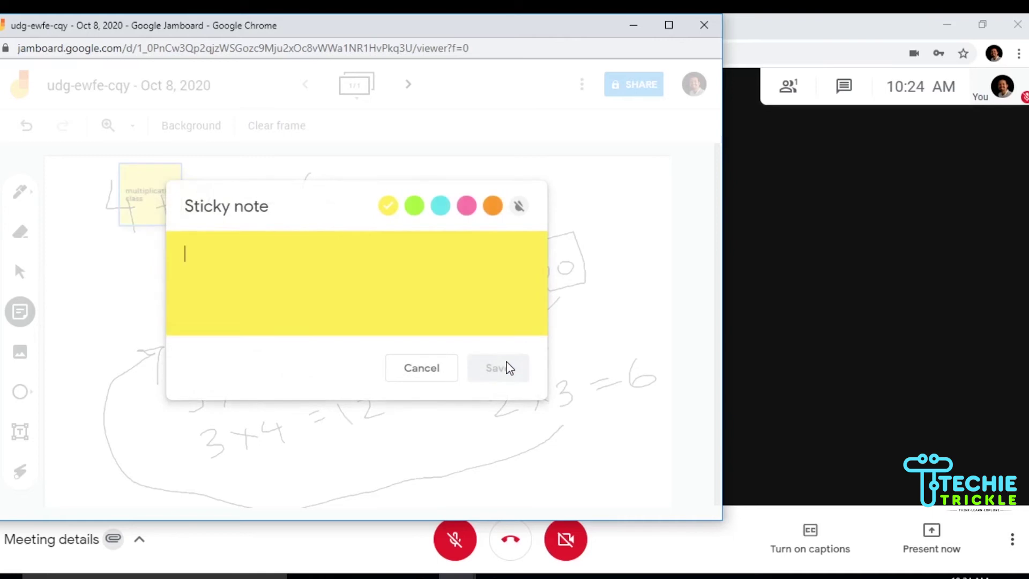
left_click(423, 375)
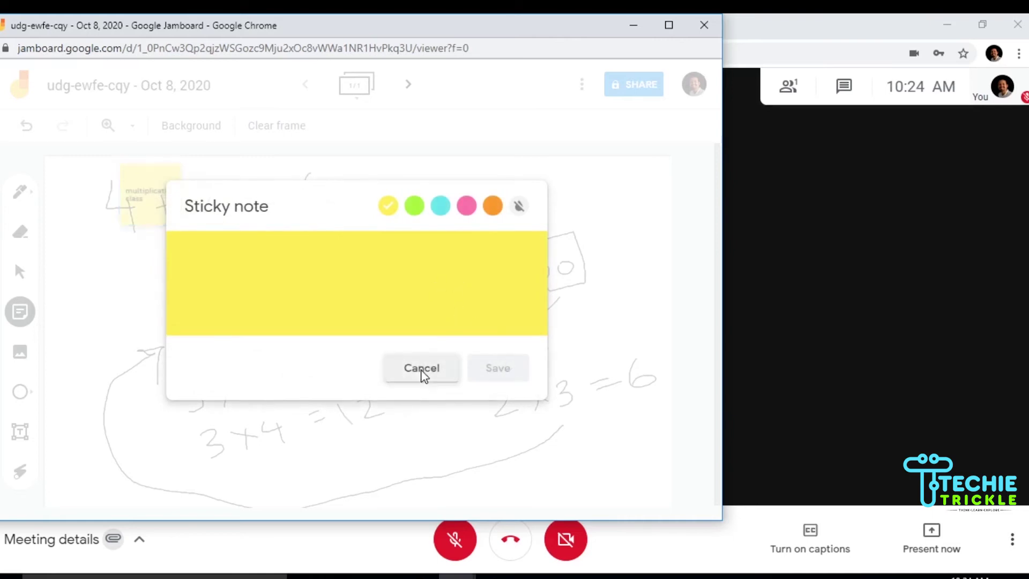
left_click_drag(153, 190, 623, 188)
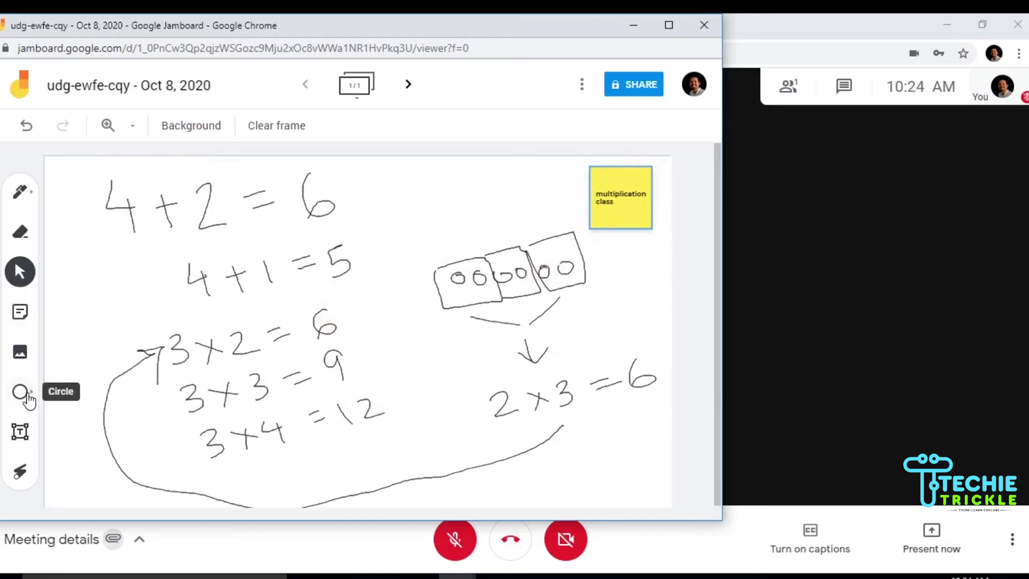
Add a one-line text box reading 'pair and group them' below 2 × 3 = 6.
left_click(21, 439)
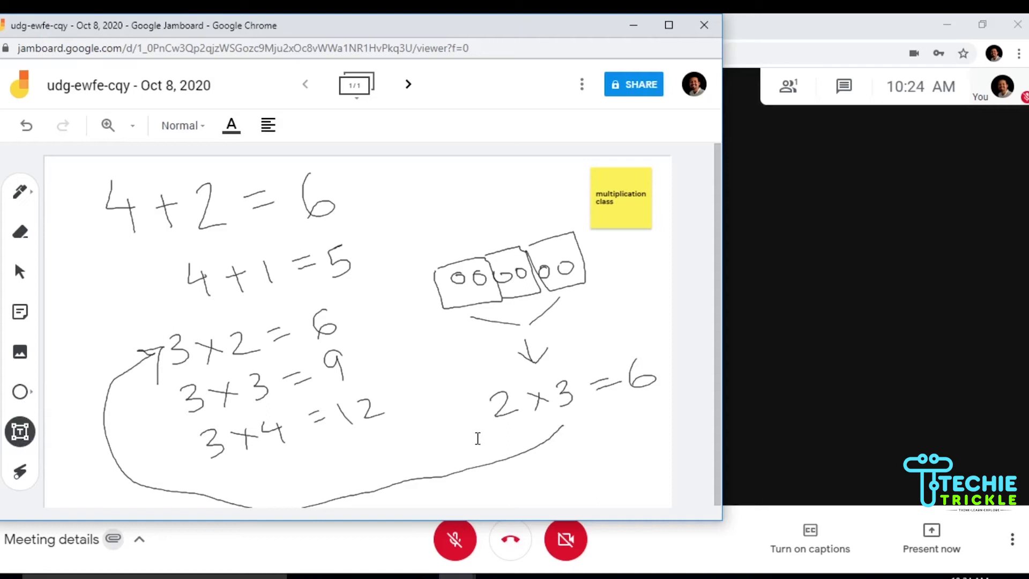
left_click_drag(461, 421, 544, 442)
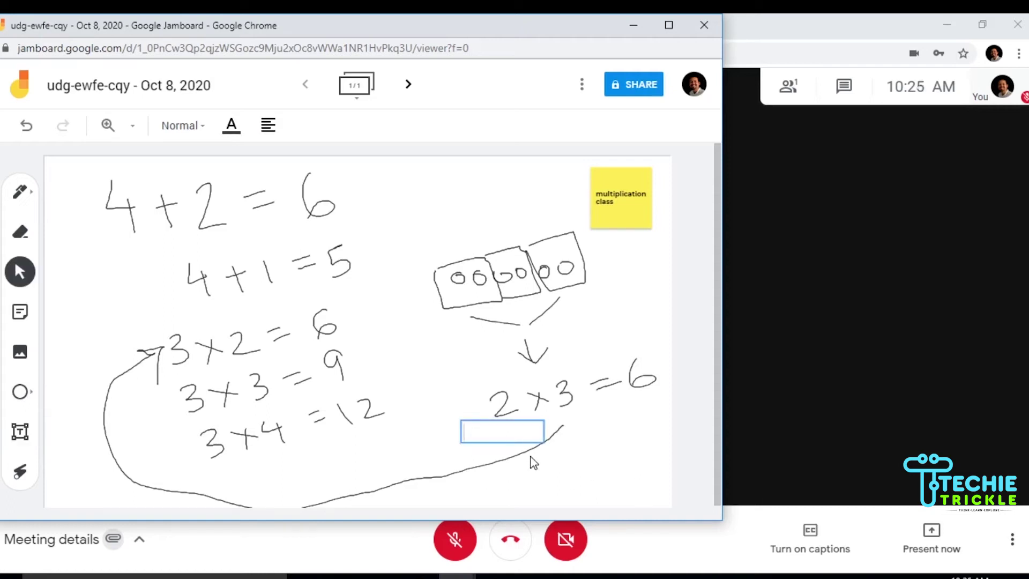
type("pair and")
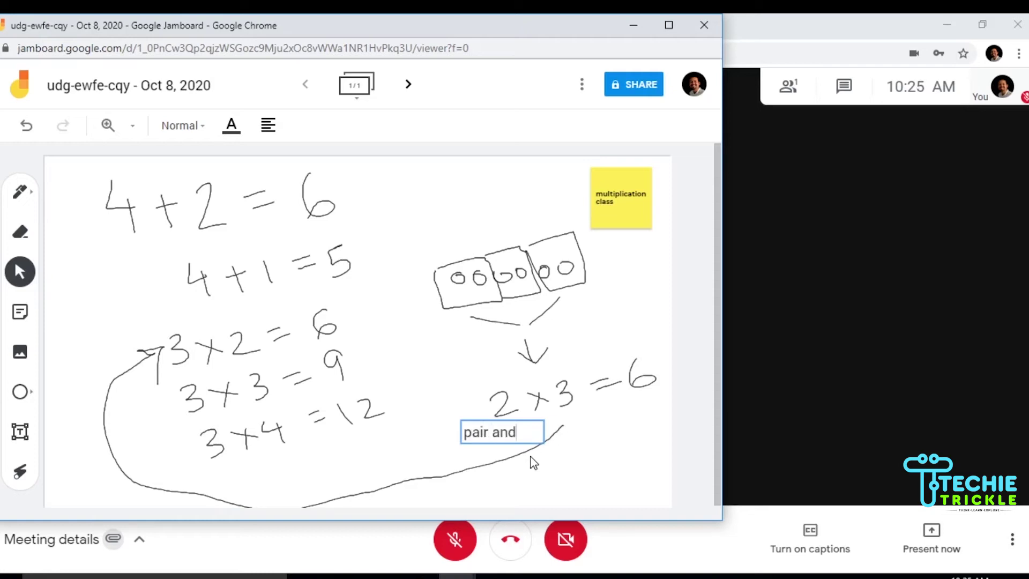
type(" group")
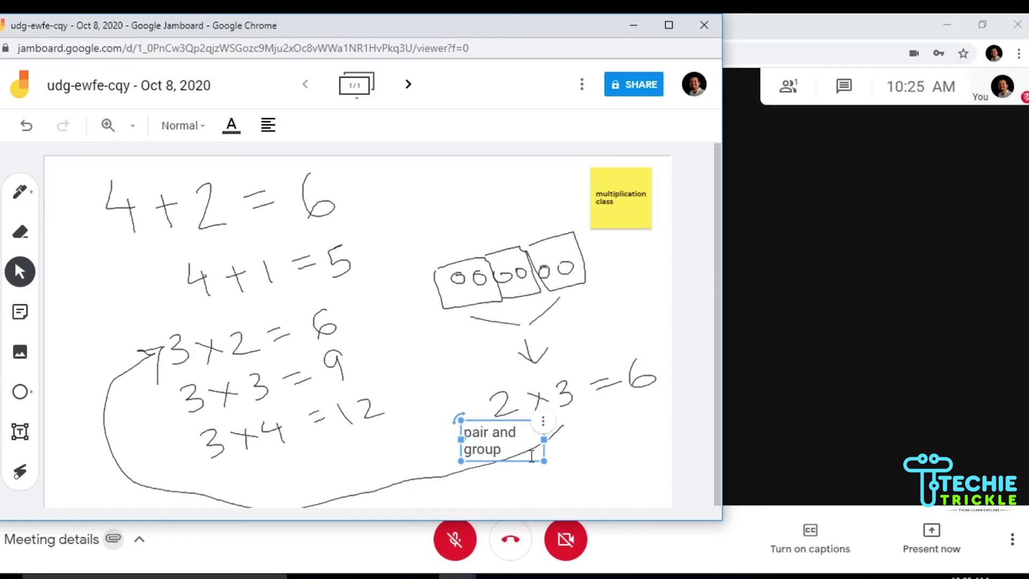
type(" them")
left_click_drag(544, 440, 621, 432)
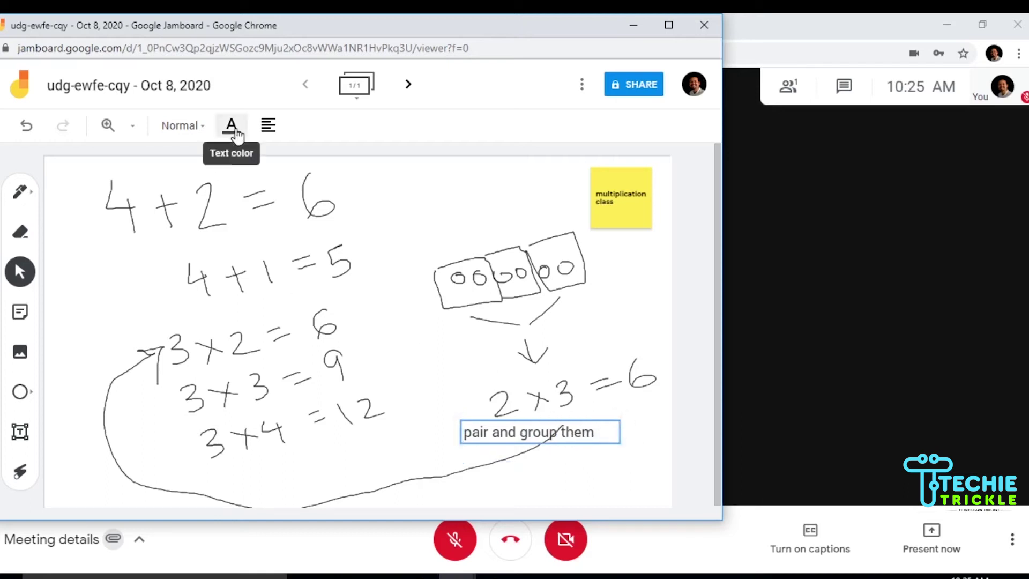
Change the 'pair and group them' text colour to teal.
left_click(616, 426)
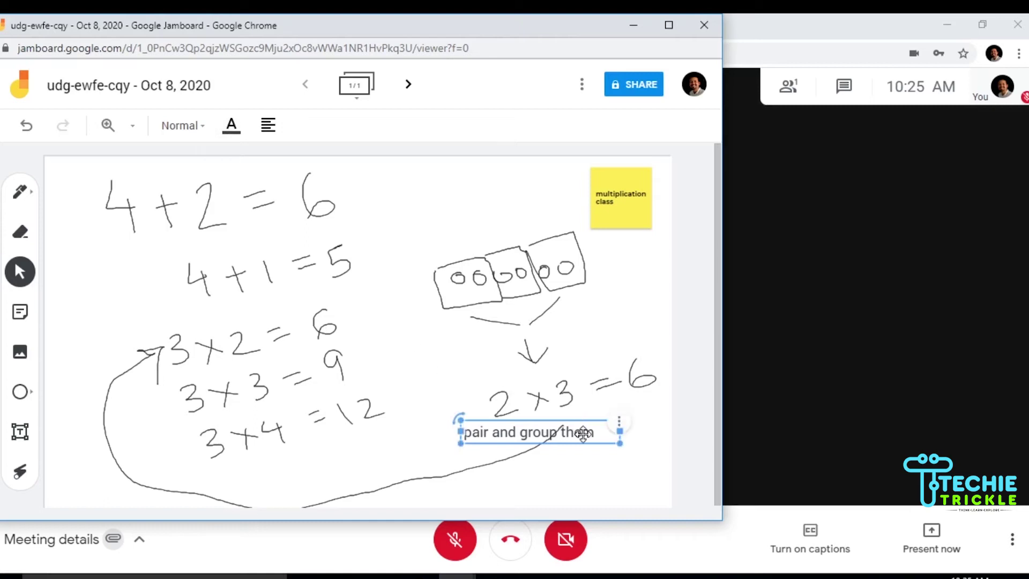
left_click(232, 127)
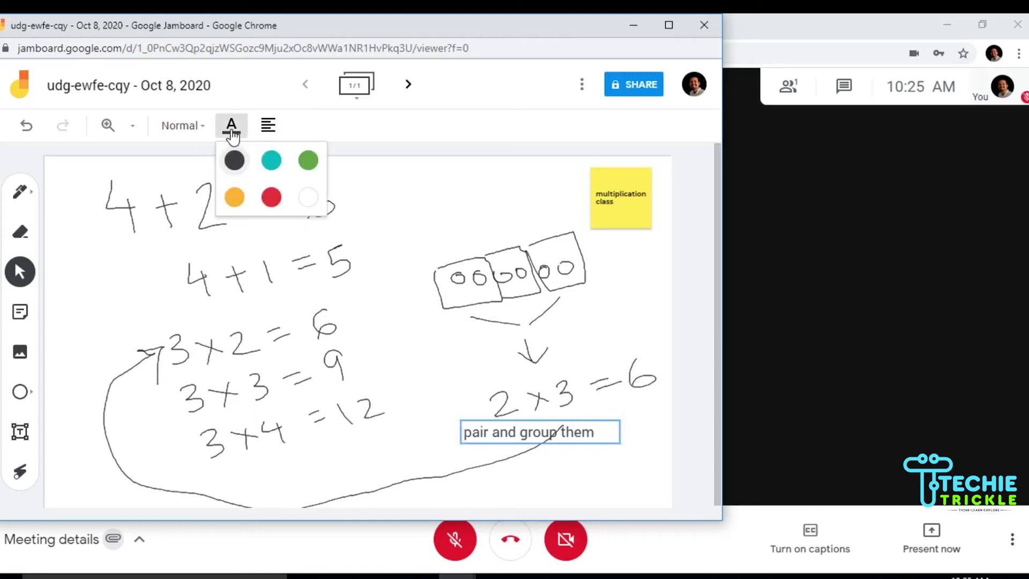
left_click(272, 160)
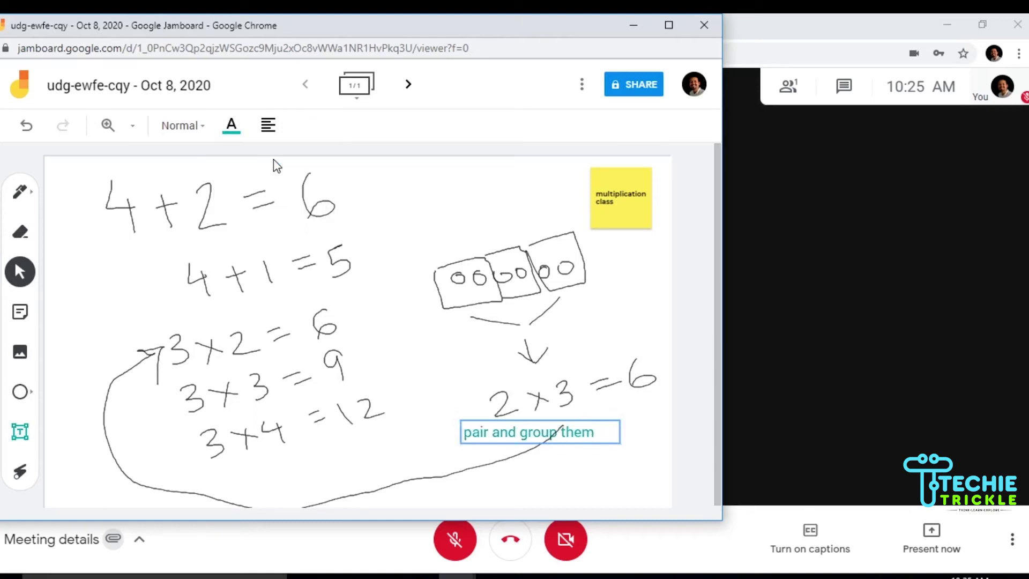
Trace the laser pointer from 4+1=5 and 4+2=6 over to the grouped boxes and arrow.
left_click(21, 473)
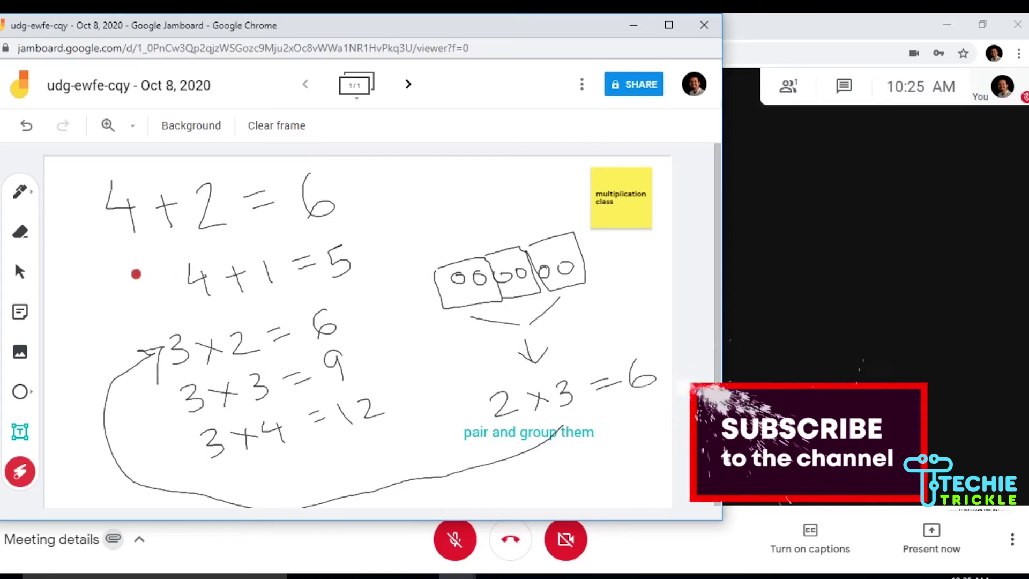
mouse_move(87, 251)
left_mouse_down()
mouse_move(491, 256)
mouse_move(538, 286)
left_mouse_up()
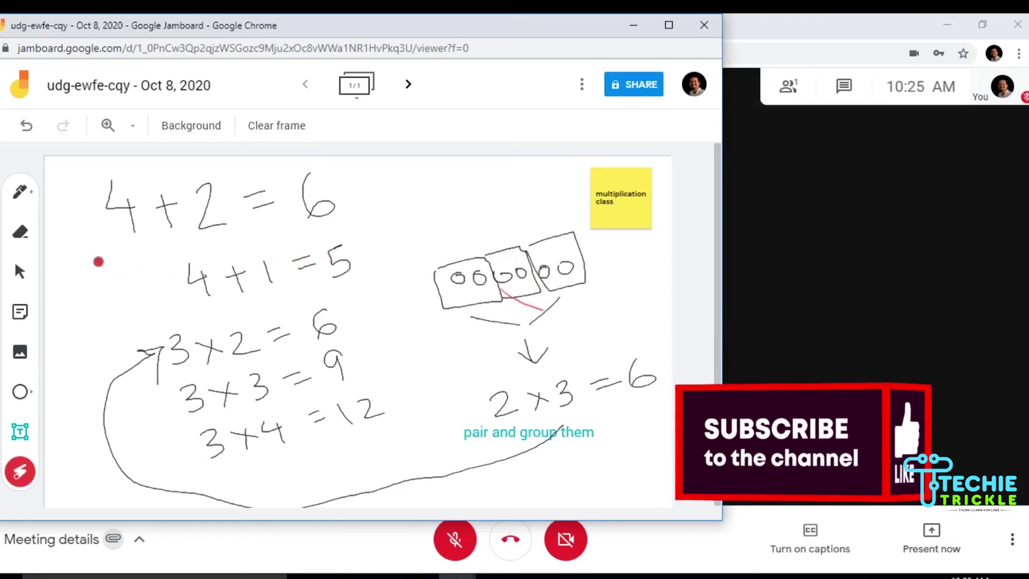
mouse_move(98, 259)
left_mouse_down()
mouse_move(705, 303)
mouse_move(555, 327)
mouse_move(629, 343)
mouse_move(533, 339)
left_mouse_up()
mouse_move(108, 439)
left_mouse_down()
mouse_move(574, 324)
mouse_move(635, 323)
mouse_move(530, 365)
left_mouse_up()
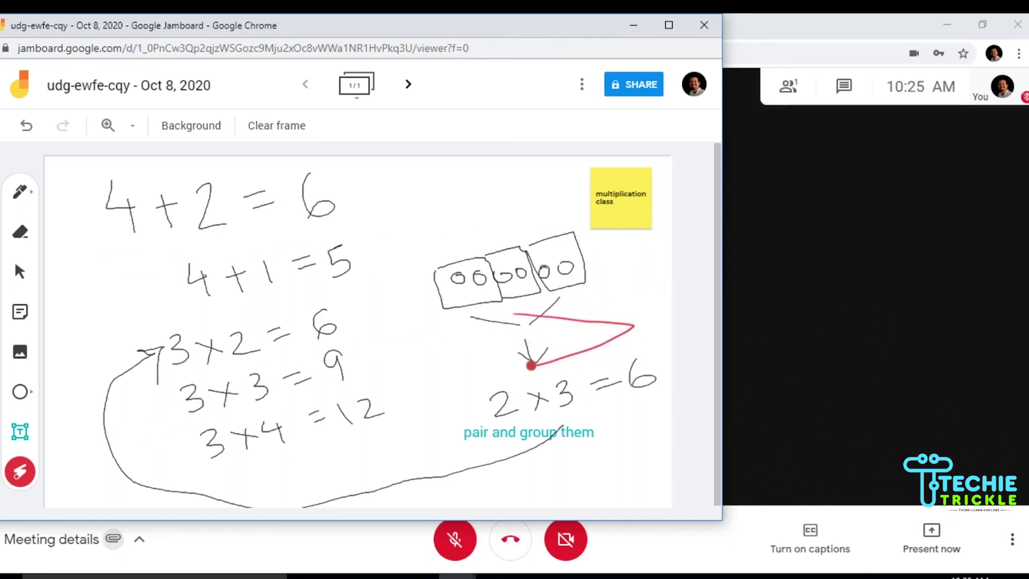
left_click(191, 126)
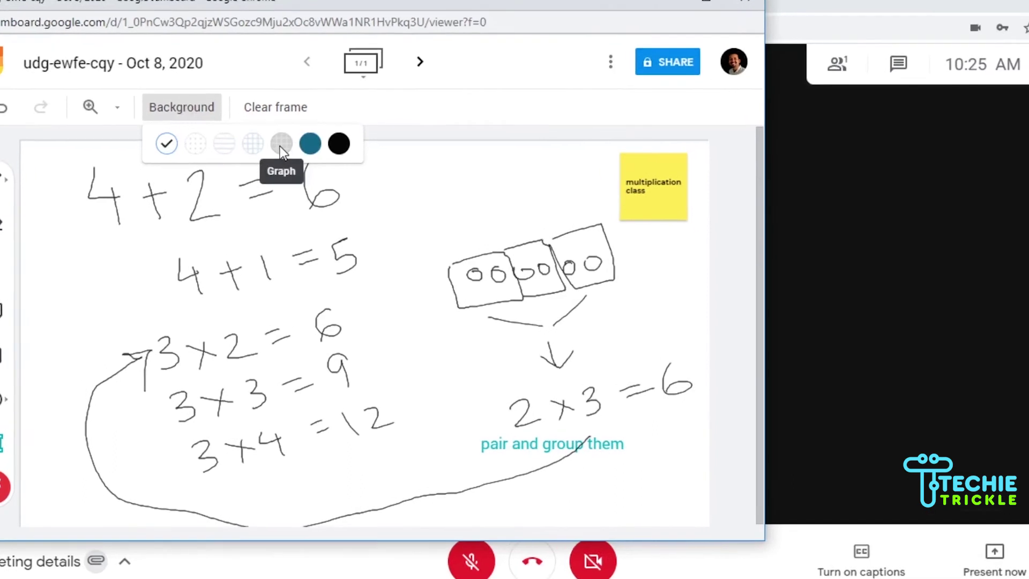
Try the Graph, Rule and plain backgrounds, then set the frame background to Blue.
left_click(281, 149)
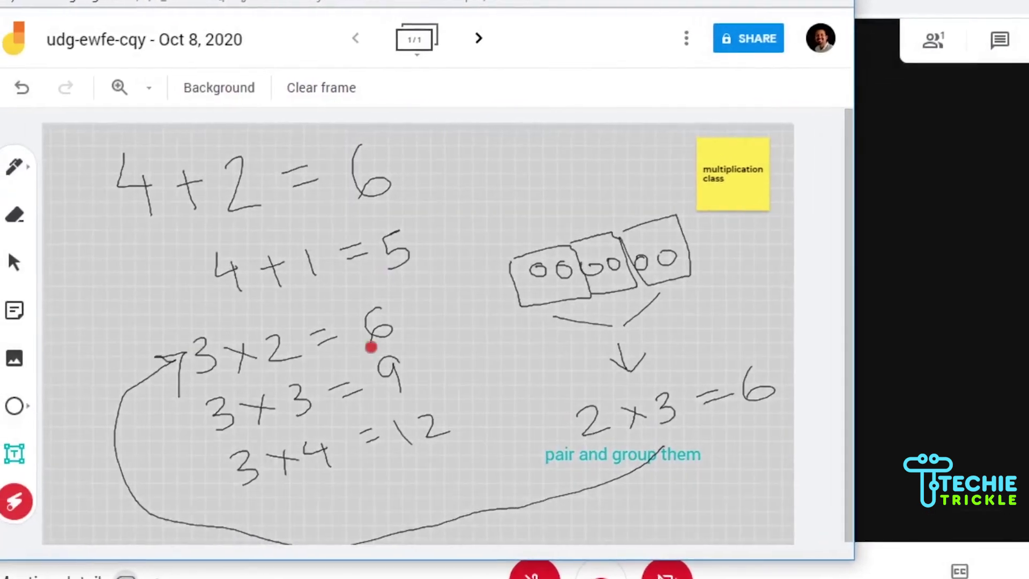
left_click(254, 96)
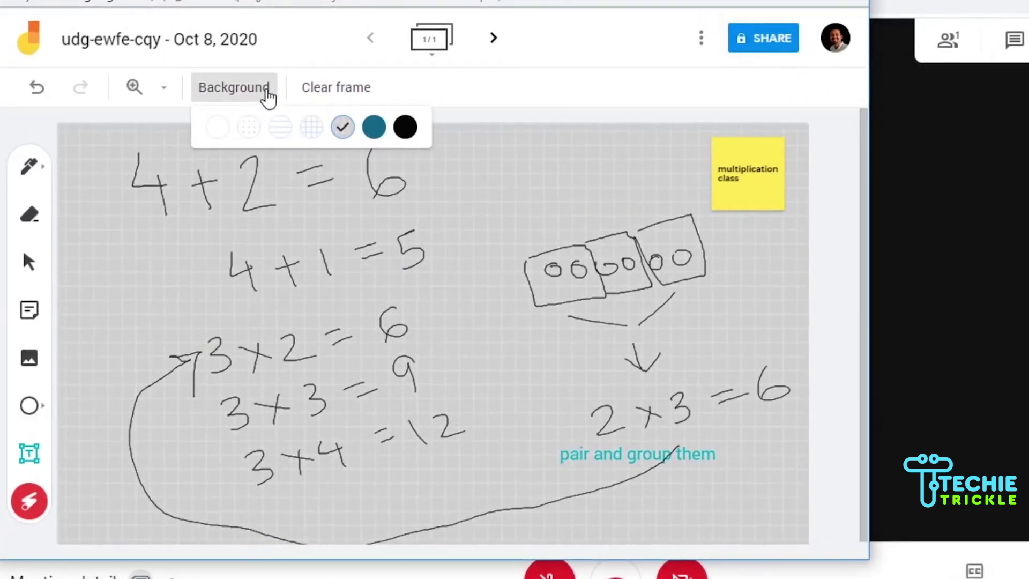
left_click(273, 127)
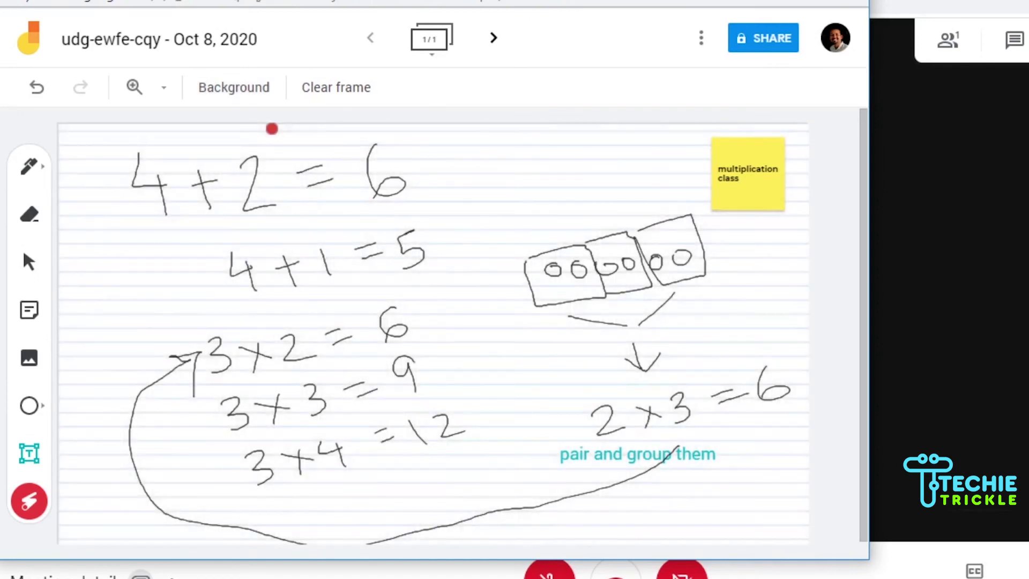
left_click(243, 97)
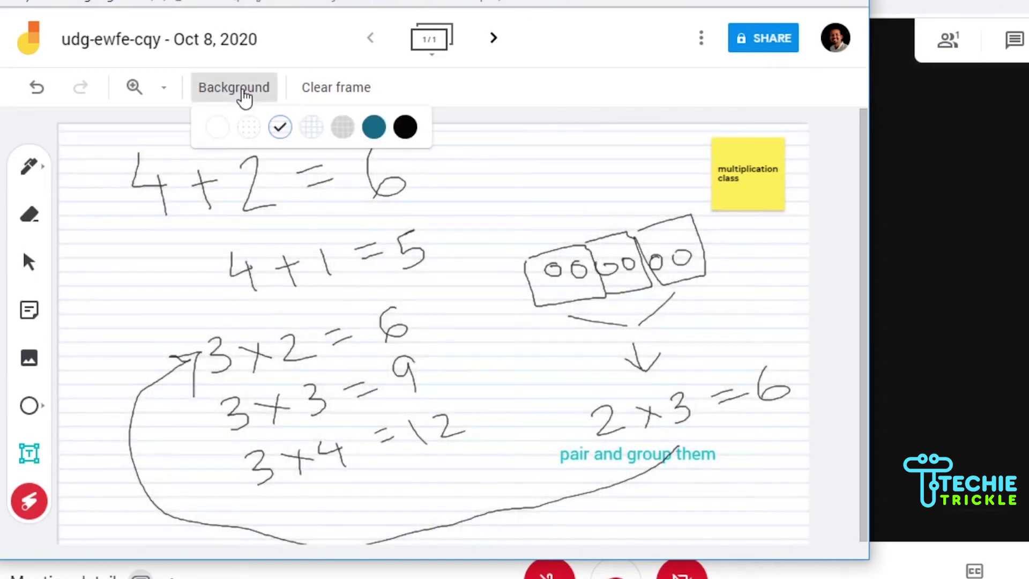
left_click(217, 129)
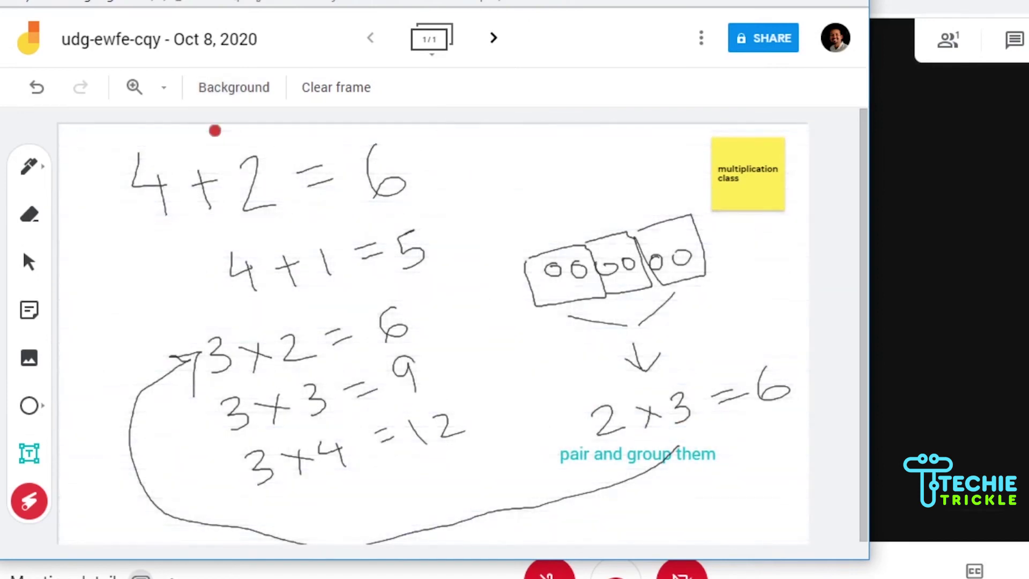
left_click(257, 99)
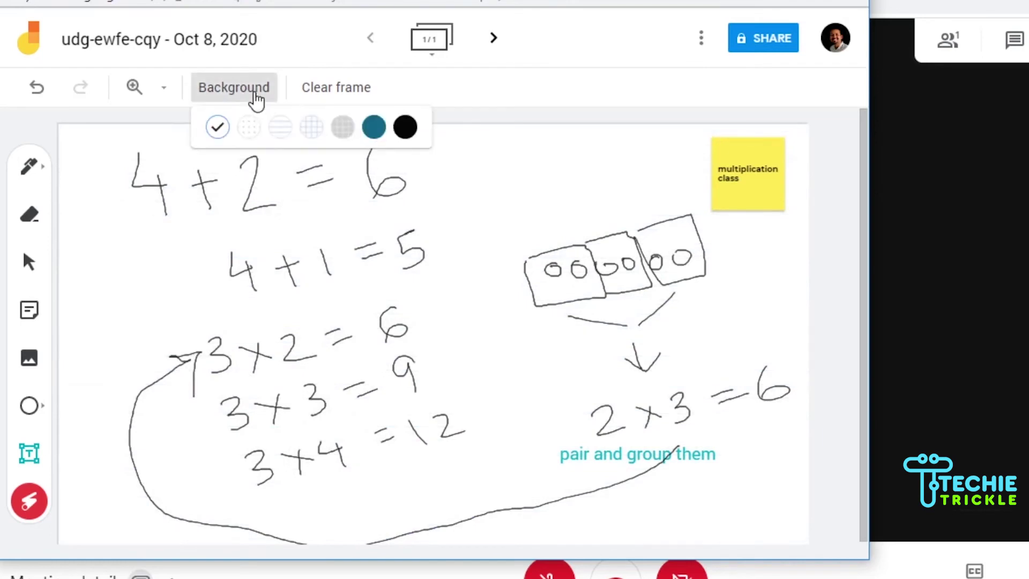
left_click(375, 129)
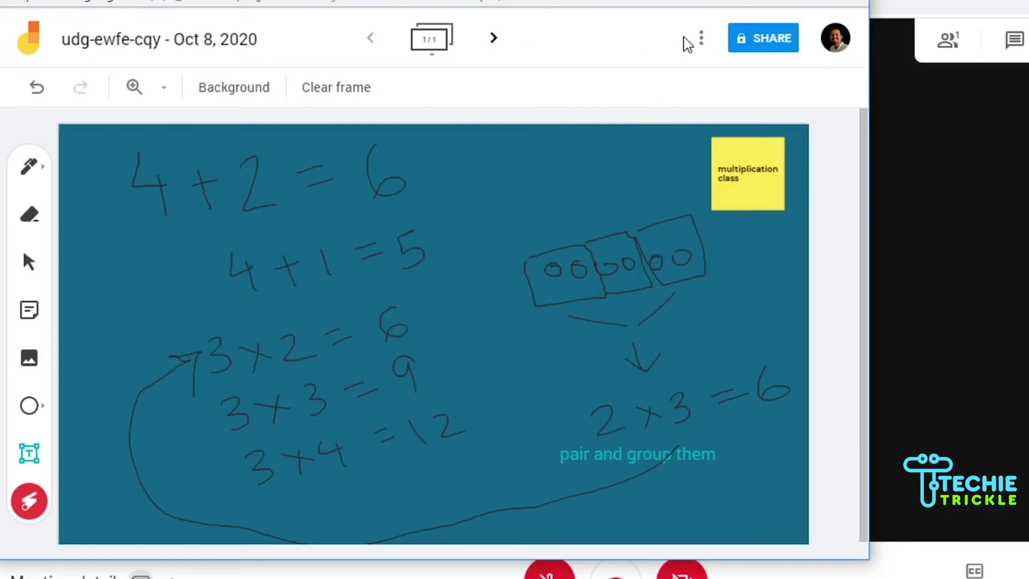
left_click(699, 43)
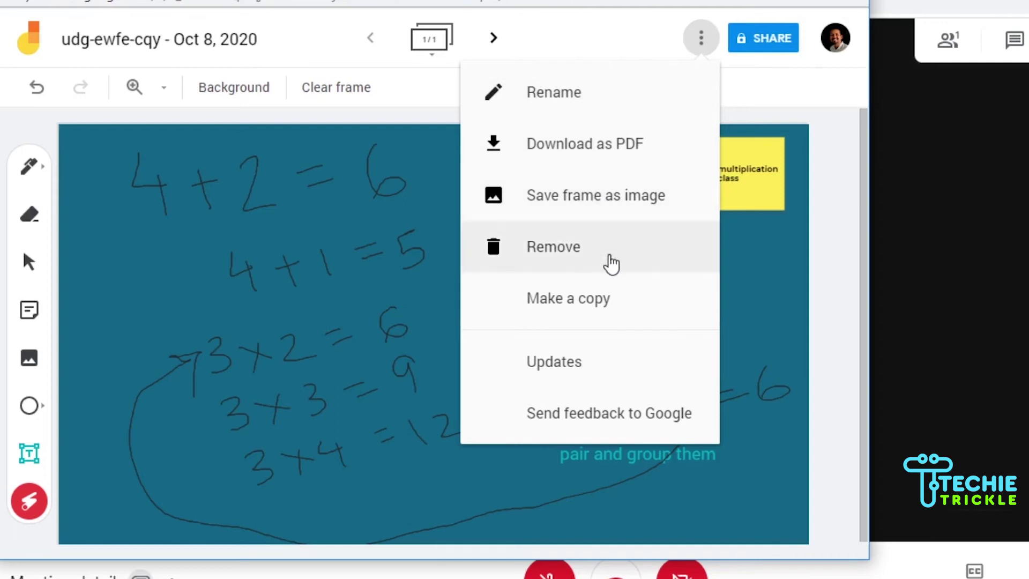
Enter 'Multiplication Class Oct-8th' as the jam's new name and confirm with OK.
left_click(551, 94)
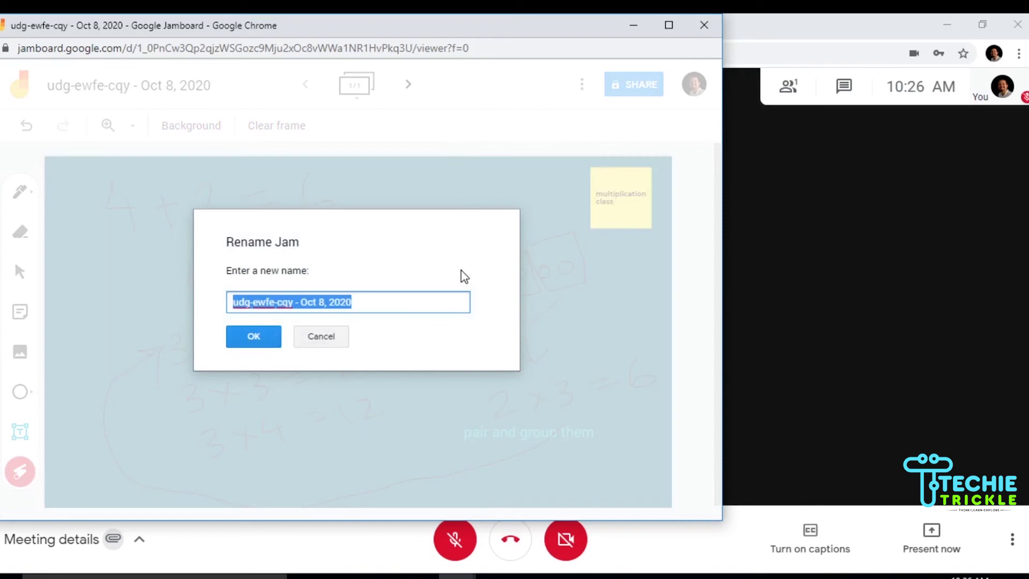
type("Multip")
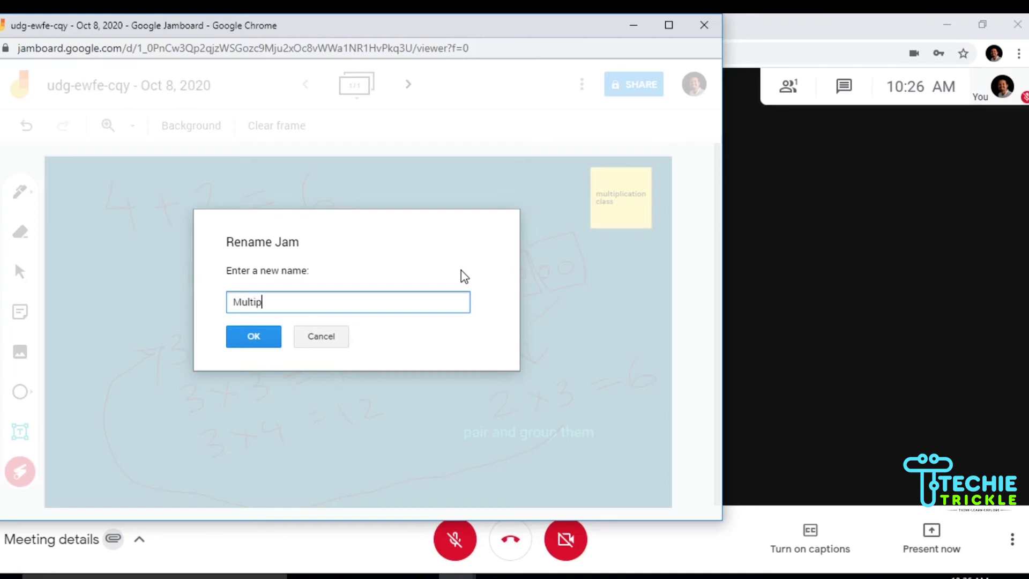
type("lication Class")
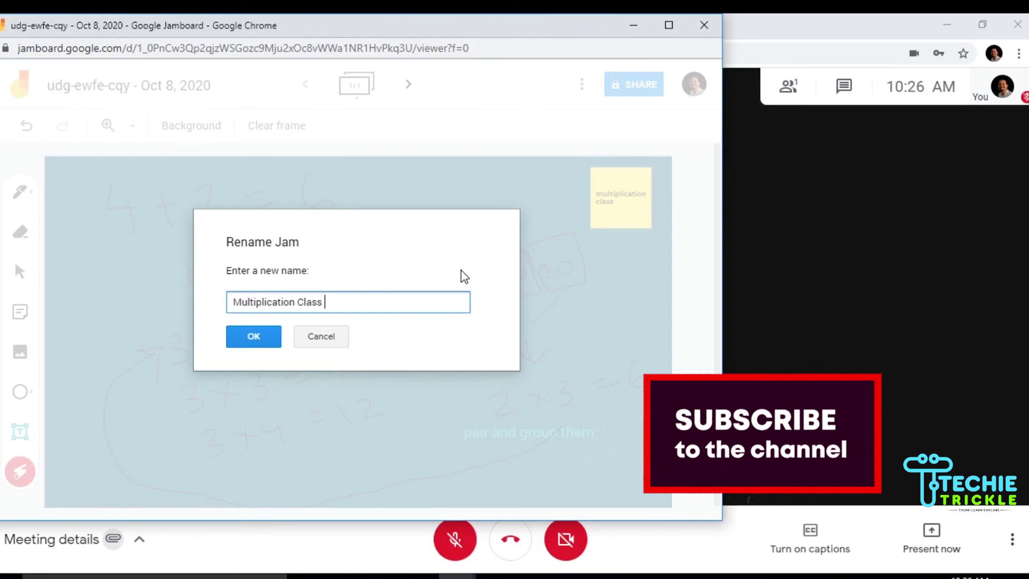
type(" Oct")
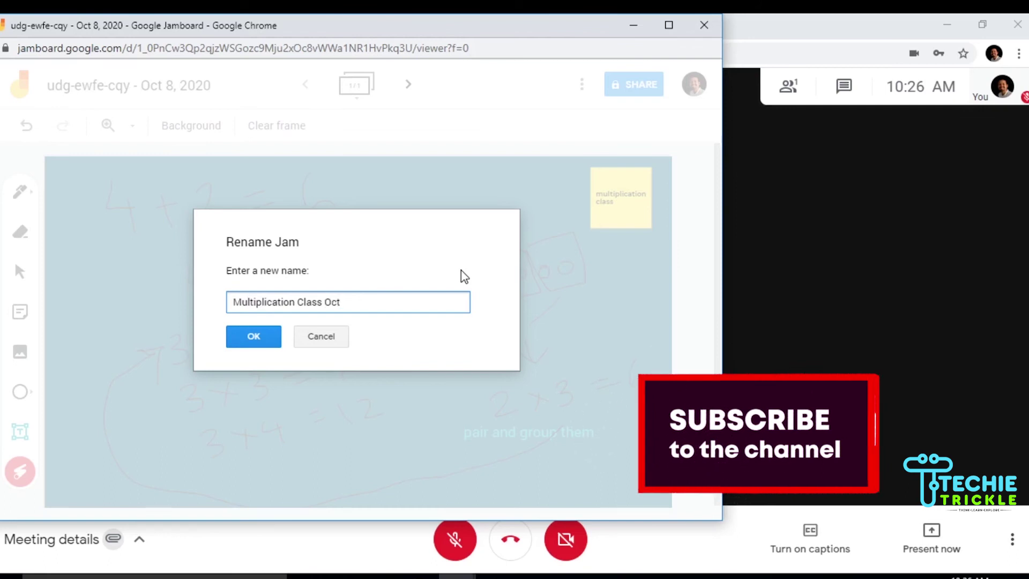
type("-8th")
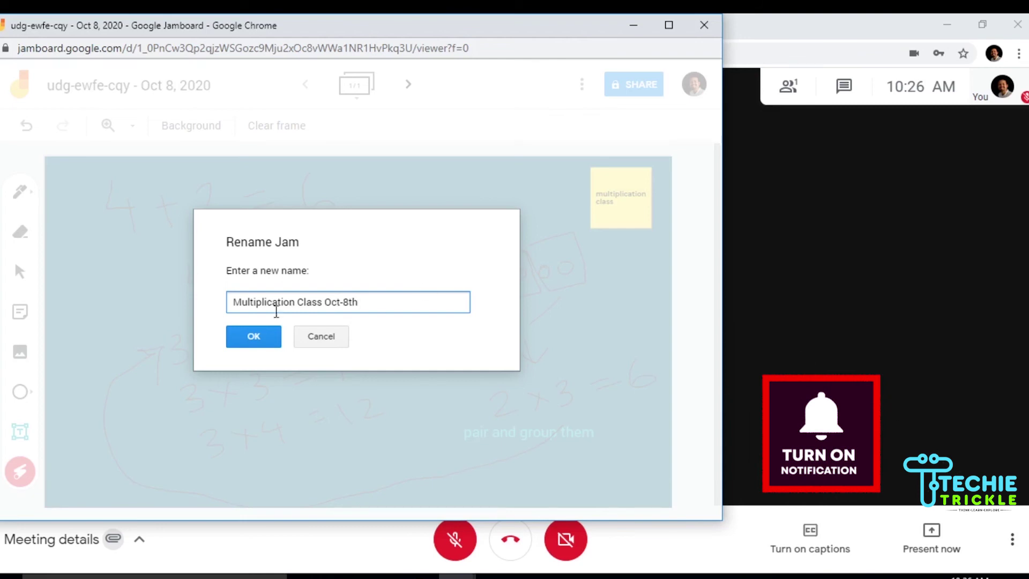
left_click(244, 334)
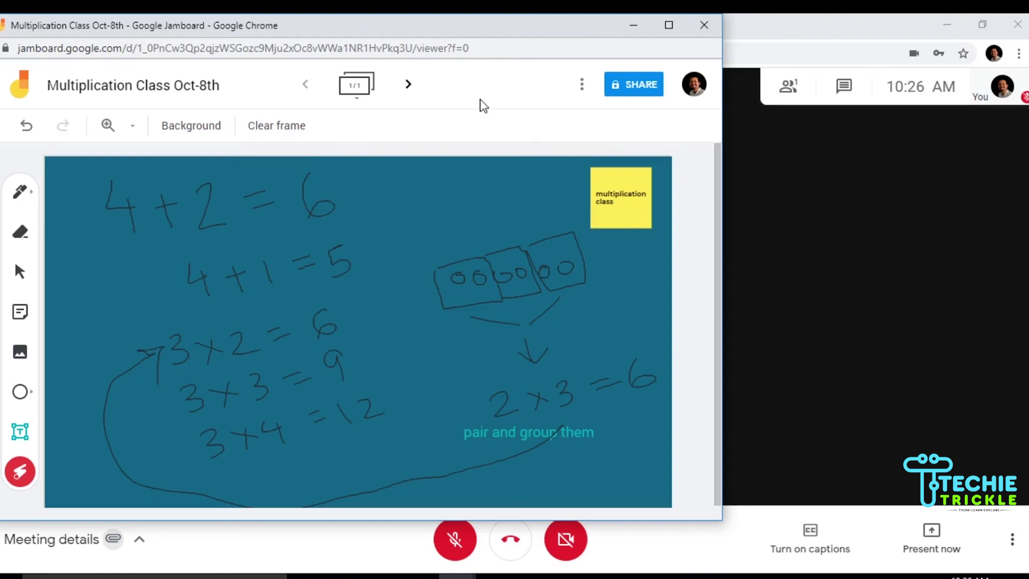
Close the Jamboard window, then load the Multiplication Class Oct-8th jam from Drive as Meet's whiteboard.
left_click(703, 25)
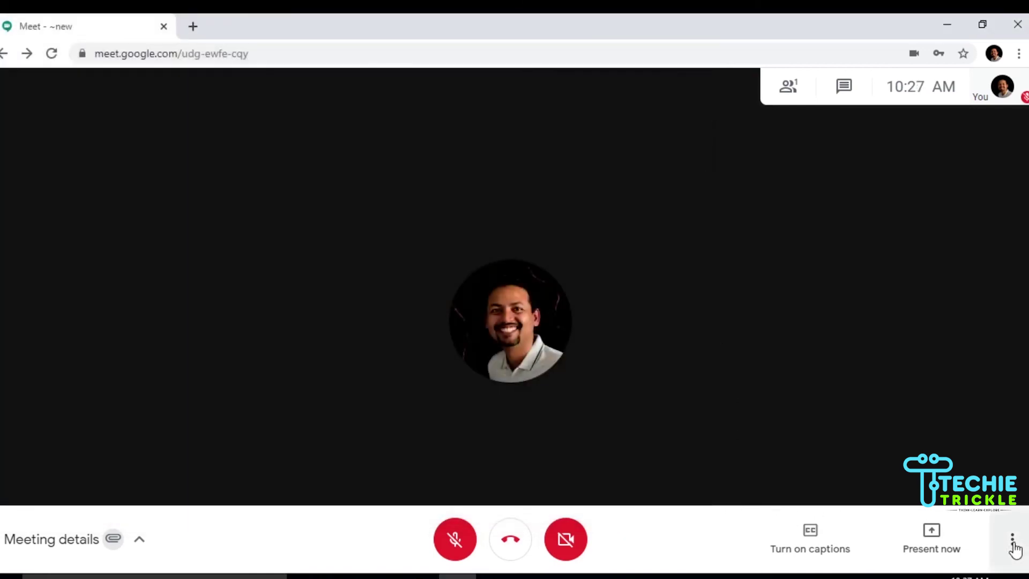
left_click(1014, 544)
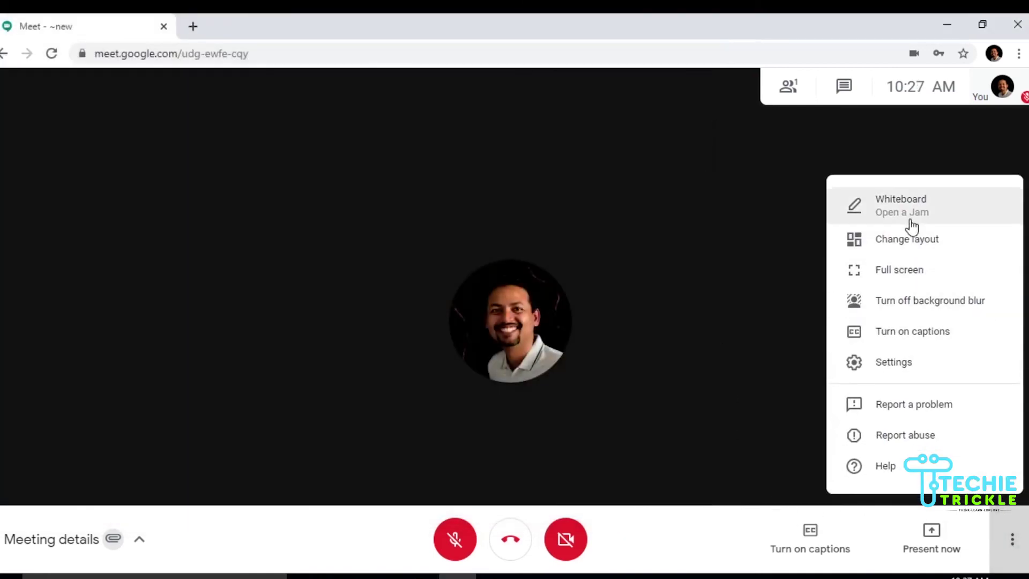
left_click(910, 211)
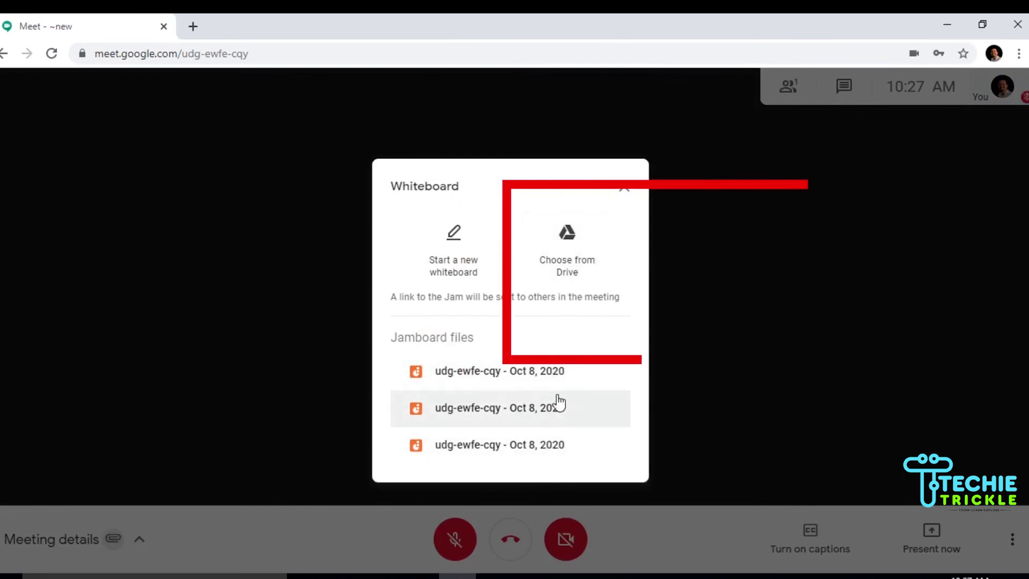
left_click(579, 254)
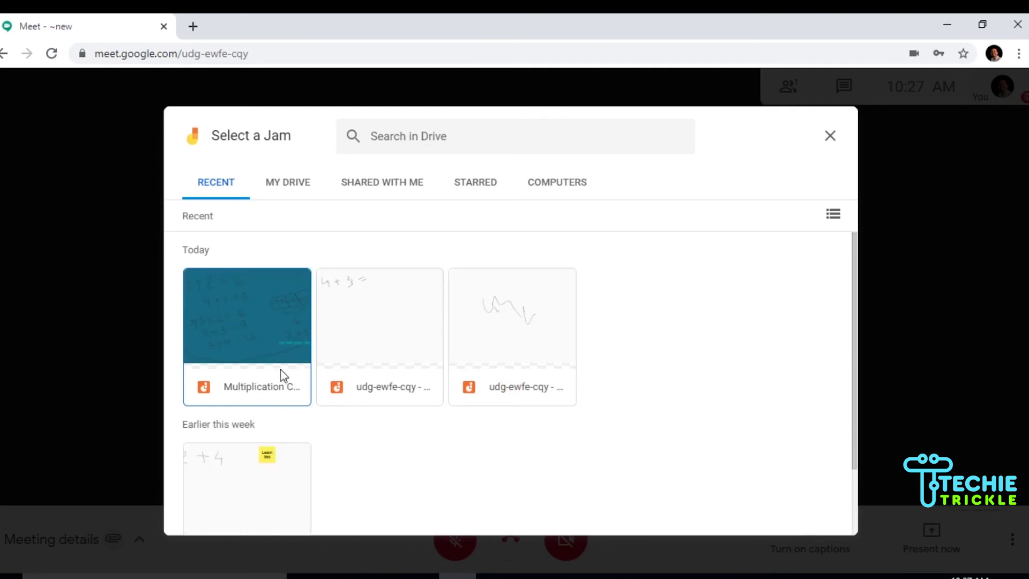
left_click(814, 517)
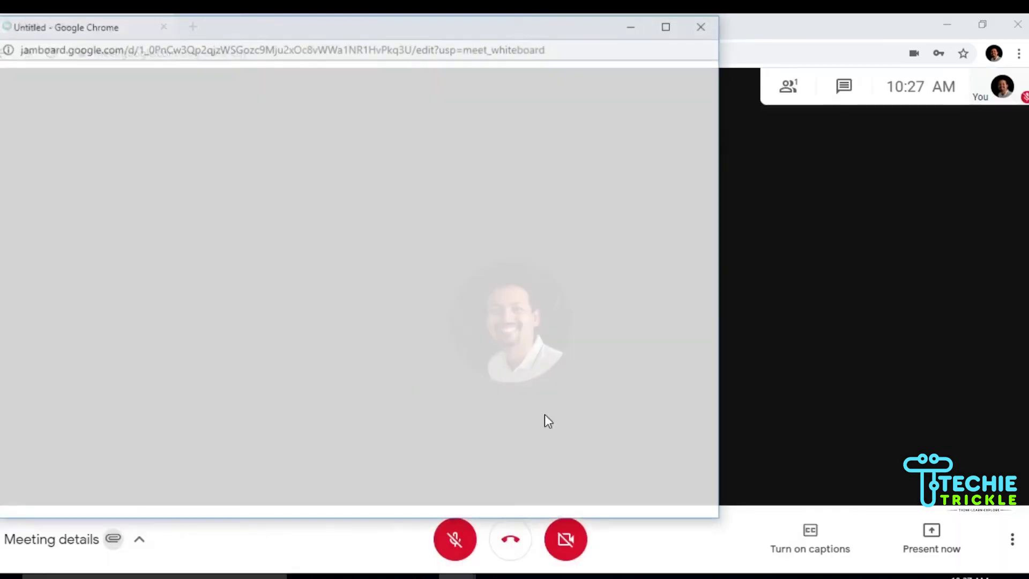